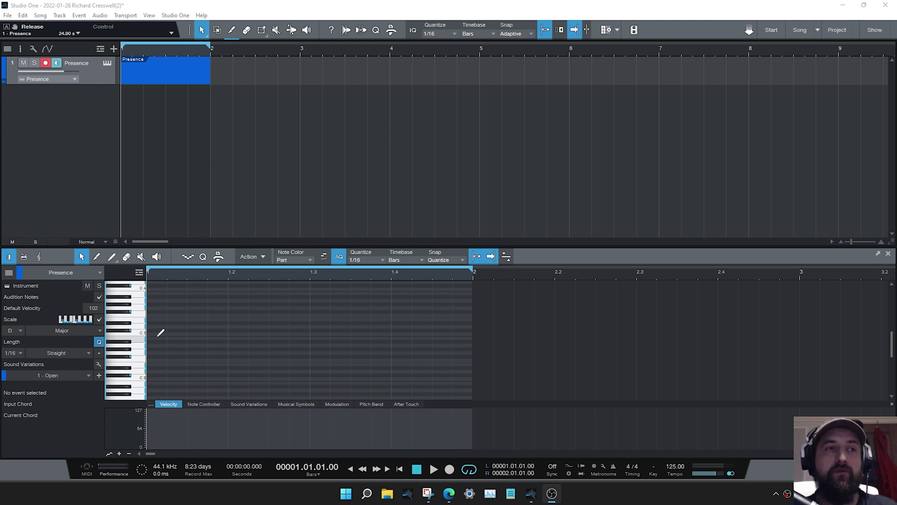
{"action": "left_click", "coordinate": [196, 326]}
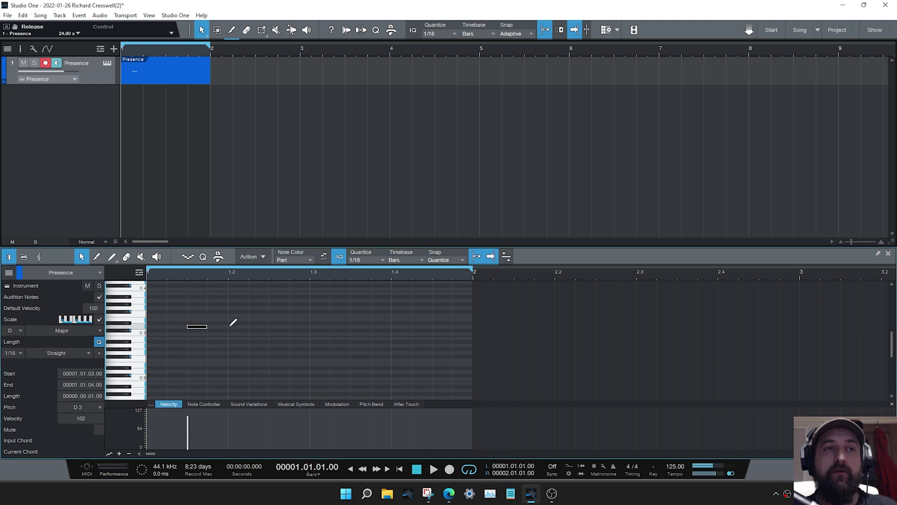
{"action": "left_click", "coordinate": [238, 326]}
{"action": "left_click", "coordinate": [278, 327]}
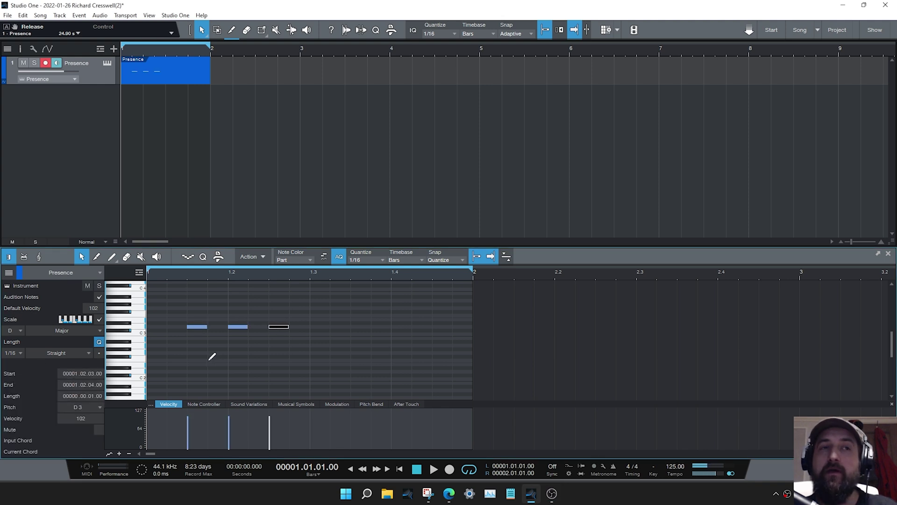
{"action": "left_click_drag", "start_coordinate": [167, 314], "coordinate": [287, 337]}
{"action": "left_click", "coordinate": [363, 260]}
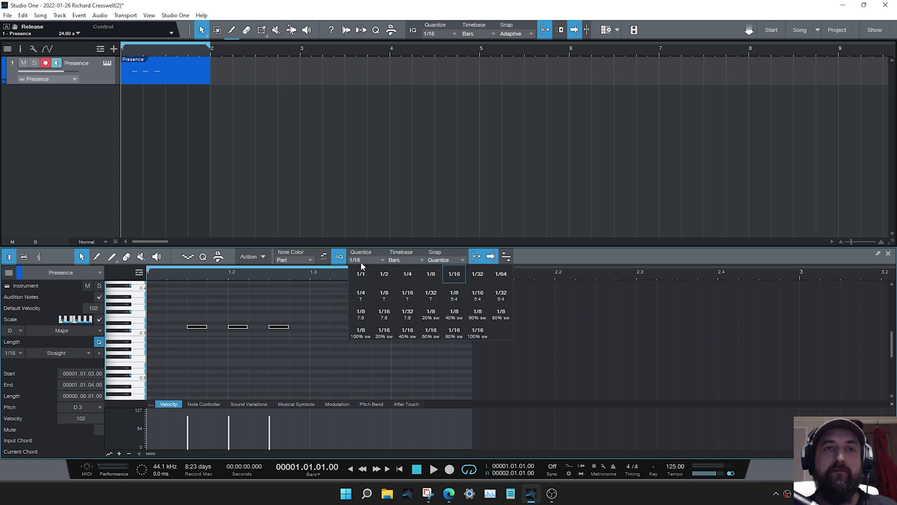
{"action": "left_click", "coordinate": [411, 274]}
{"action": "left_click", "coordinate": [332, 326]}
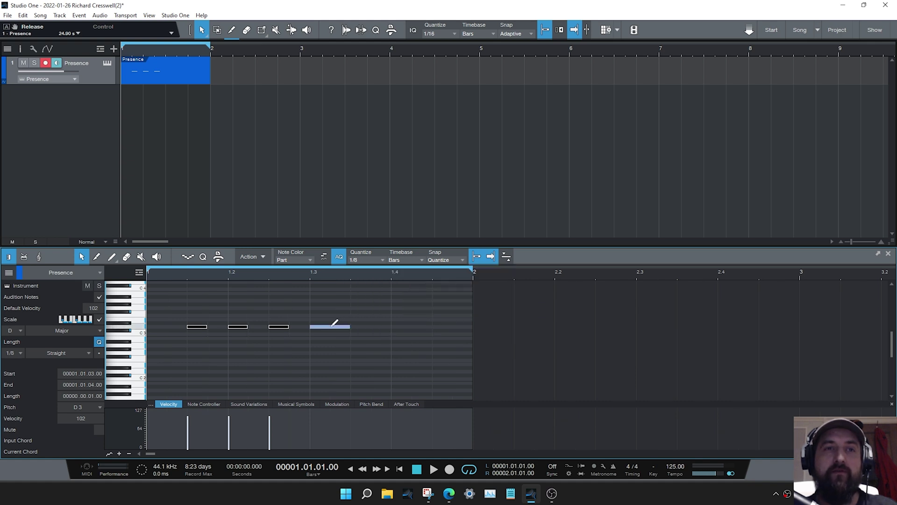
{"action": "left_click", "coordinate": [403, 326]}
{"action": "right_click", "coordinate": [258, 363]}
{"action": "left_click", "coordinate": [270, 365]}
{"action": "left_click_drag", "start_coordinate": [458, 302], "coordinate": [164, 364]}
{"action": "key", "text": "Delete"}
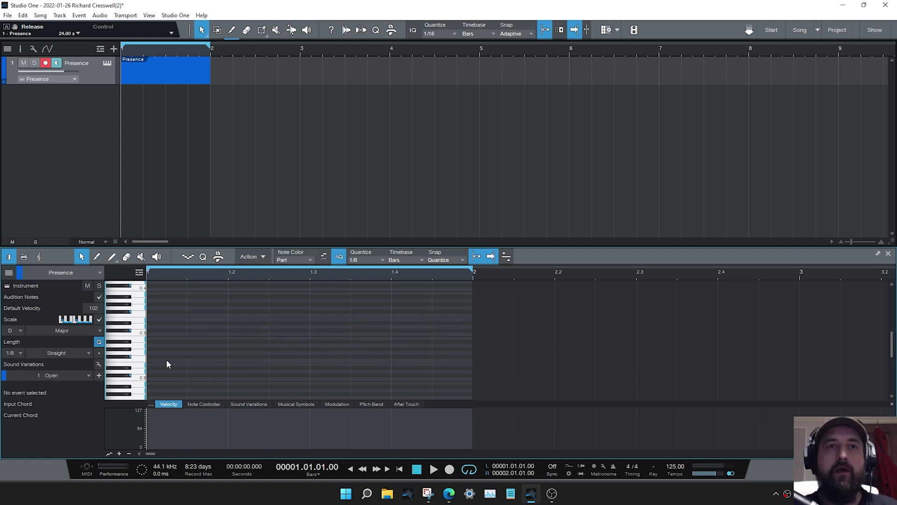
Step: Set the quantize grid back to 1/16, then toggle the D Major scale guide off and on again
{"action": "left_click", "coordinate": [367, 262]}
{"action": "left_click", "coordinate": [432, 282]}
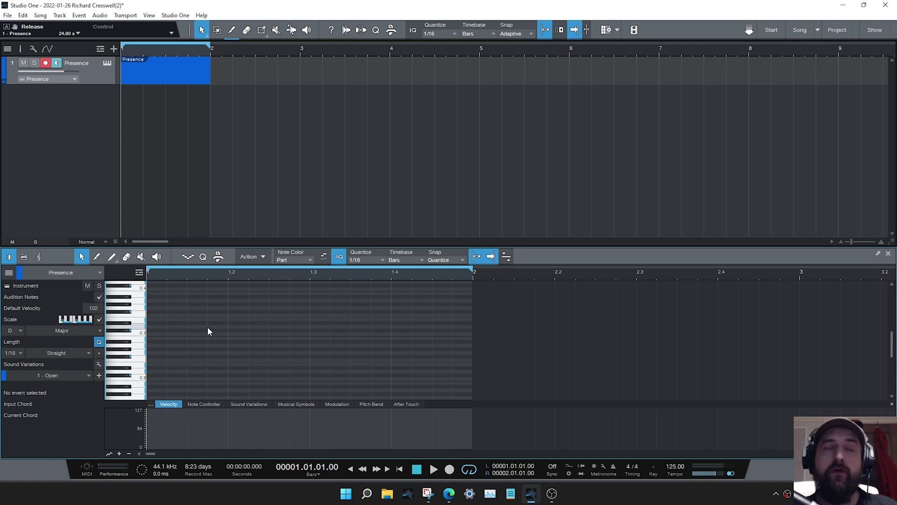
{"action": "left_click", "coordinate": [100, 320]}
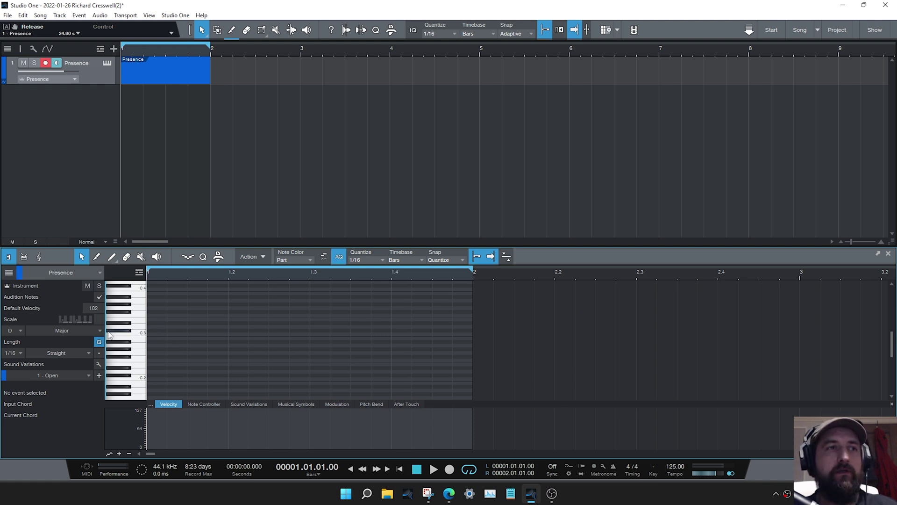
{"action": "left_click", "coordinate": [99, 320]}
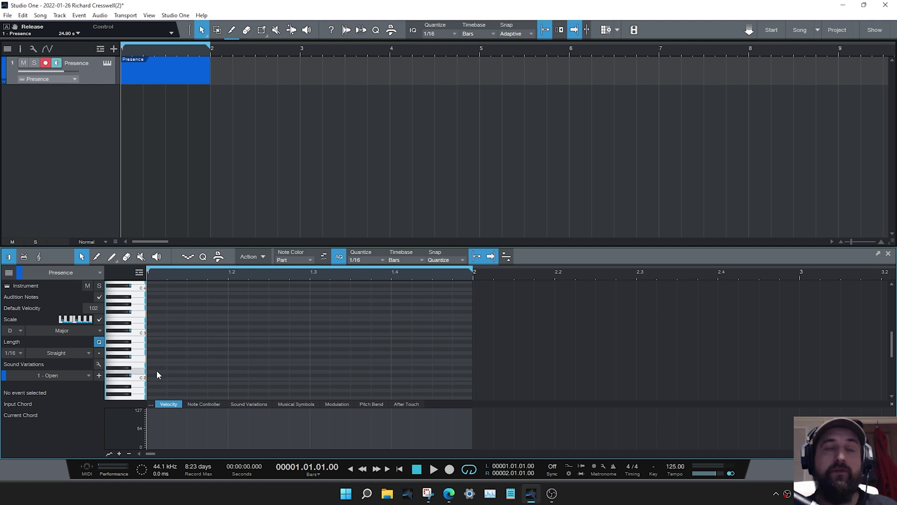
Step: Draw a 1/16 D2 note at the start of bar 1 and raise its velocity to 65
{"action": "double_click", "coordinate": [156, 372]}
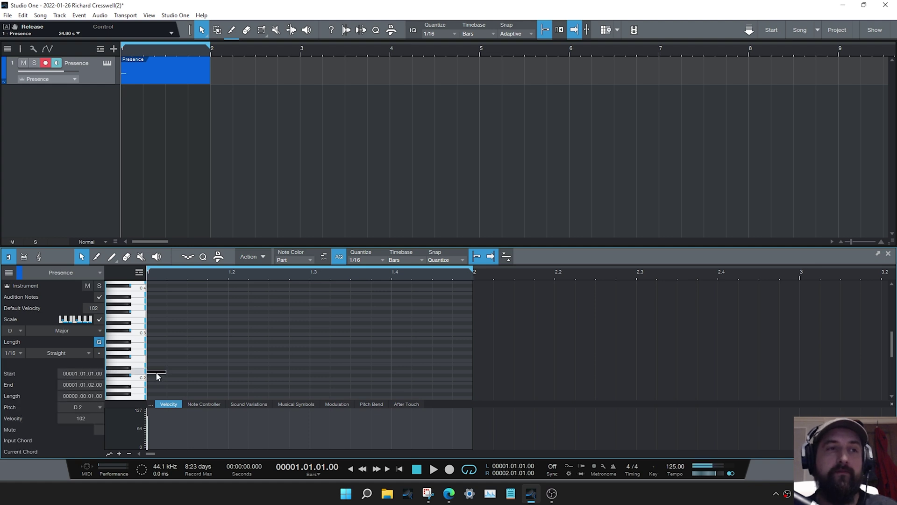
{"action": "left_click", "coordinate": [170, 397]}
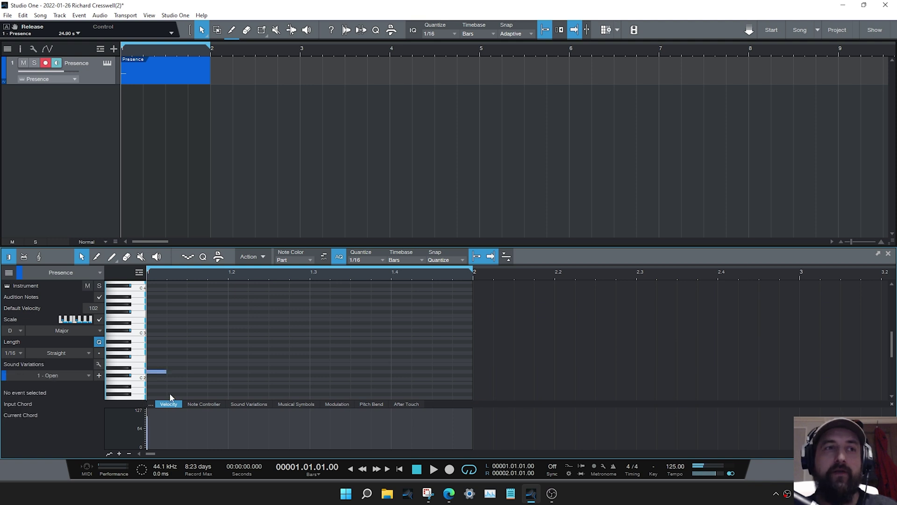
{"action": "left_click", "coordinate": [161, 370]}
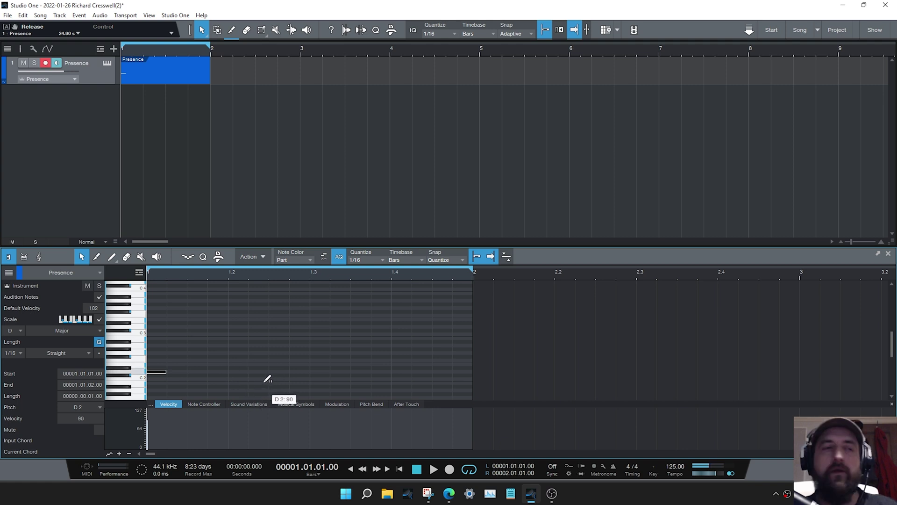
{"action": "mouse_move", "coordinate": [268, 379]}
{"action": "left_mouse_down"}
{"action": "mouse_move", "coordinate": [173, 374]}
{"action": "mouse_move", "coordinate": [173, 460]}
{"action": "mouse_move", "coordinate": [174, 400]}
{"action": "left_mouse_up"}
{"action": "left_click", "coordinate": [192, 370]}
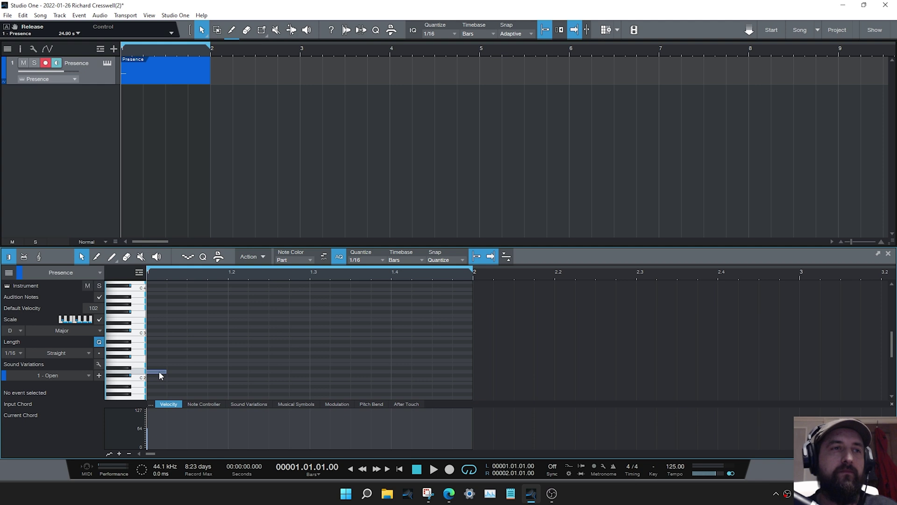
Step: Select the D2 note, then clear the selection with Escape
{"action": "mouse_move", "coordinate": [159, 372]}
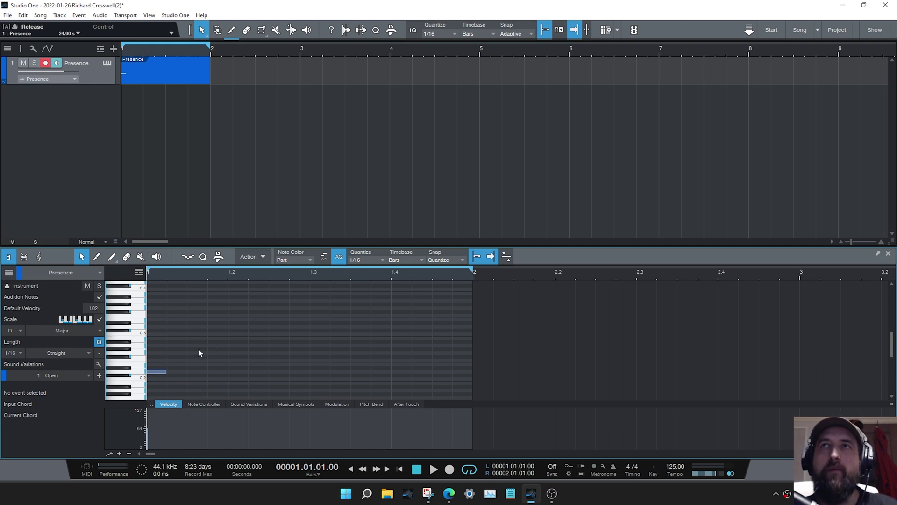
{"action": "left_click", "coordinate": [159, 371]}
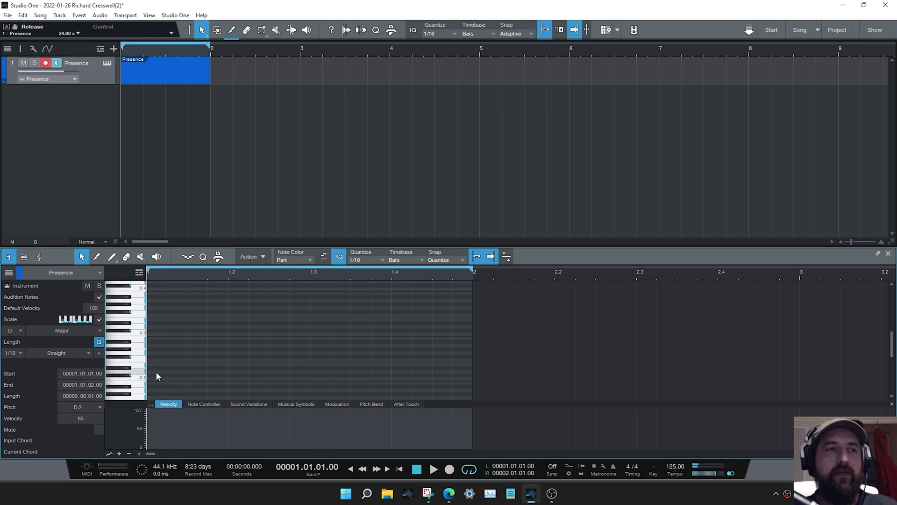
{"action": "key", "text": "Escape"}
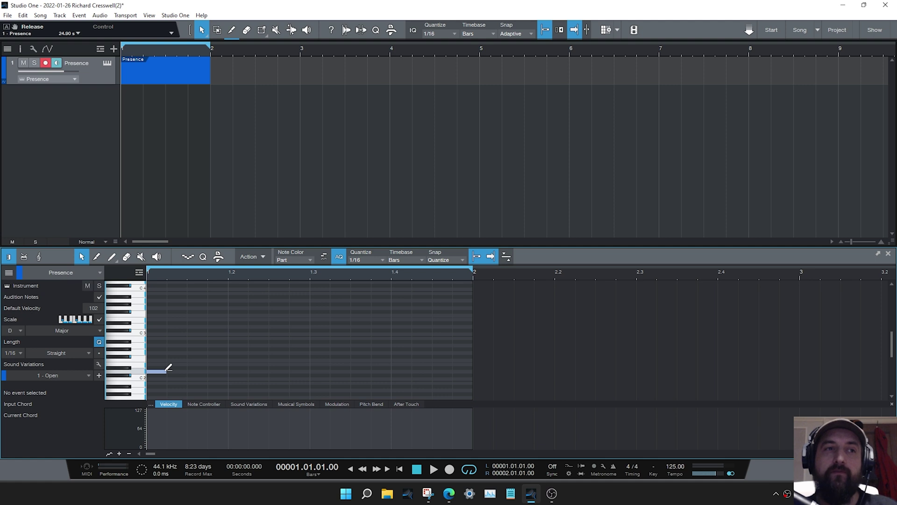
Step: Stack 1/16 notes above D2 at bar 1.1 to form a three-note D add9 chord
{"action": "left_click_drag", "start_coordinate": [166, 371], "coordinate": [187, 371]}
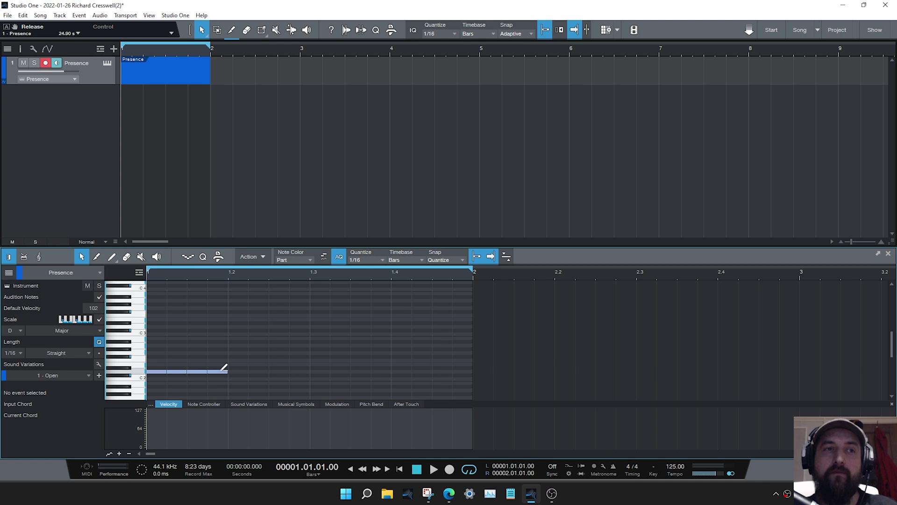
{"action": "mouse_move", "coordinate": [227, 370]}
{"action": "left_mouse_down"}
{"action": "mouse_move", "coordinate": [471, 367]}
{"action": "mouse_move", "coordinate": [234, 364]}
{"action": "mouse_move", "coordinate": [166, 366]}
{"action": "mouse_move", "coordinate": [168, 374]}
{"action": "mouse_move", "coordinate": [171, 348]}
{"action": "mouse_move", "coordinate": [168, 391]}
{"action": "mouse_move", "coordinate": [169, 353]}
{"action": "mouse_move", "coordinate": [439, 295]}
{"action": "mouse_move", "coordinate": [439, 307]}
{"action": "mouse_move", "coordinate": [497, 367]}
{"action": "mouse_move", "coordinate": [435, 404]}
{"action": "mouse_move", "coordinate": [431, 357]}
{"action": "mouse_move", "coordinate": [304, 295]}
{"action": "mouse_move", "coordinate": [186, 307]}
{"action": "mouse_move", "coordinate": [177, 322]}
{"action": "mouse_move", "coordinate": [177, 313]}
{"action": "left_mouse_up"}
{"action": "left_click", "coordinate": [166, 363]}
{"action": "left_click", "coordinate": [168, 381]}
{"action": "left_click", "coordinate": [168, 389]}
{"action": "scroll", "coordinate": [169, 384], "scroll_direction": "down", "scroll_amount": 1}
{"action": "left_click", "coordinate": [170, 343]}
{"action": "scroll", "coordinate": [160, 351], "scroll_direction": "up", "scroll_amount": 1}
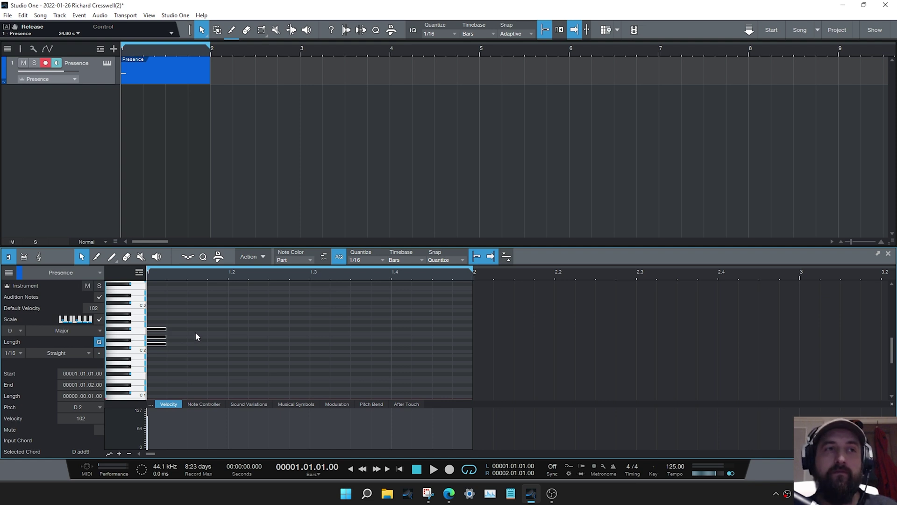
{"action": "key", "text": "space"}
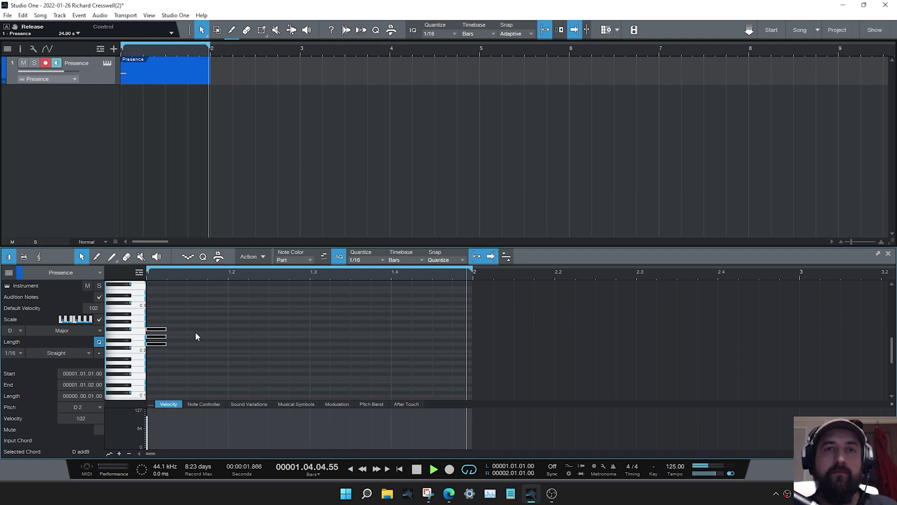
{"action": "key", "text": "space"}
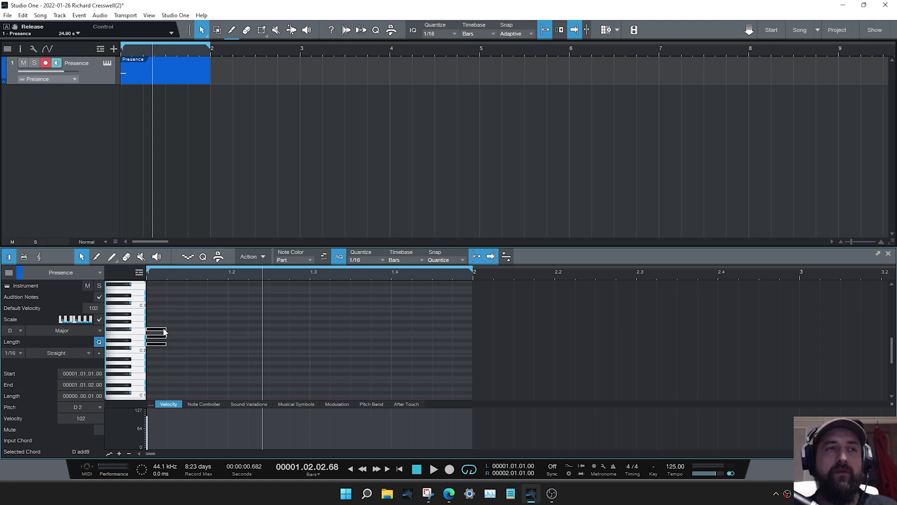
{"action": "left_click_drag", "start_coordinate": [175, 319], "coordinate": [150, 358]}
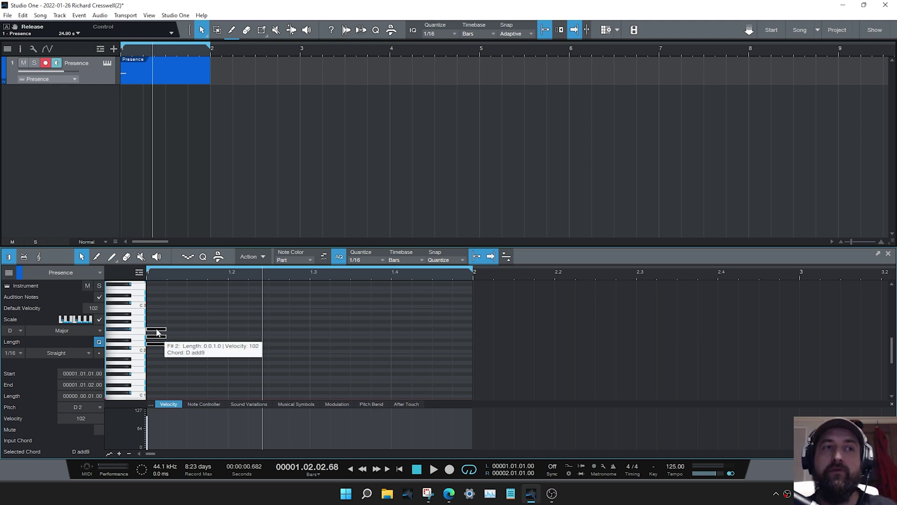
{"action": "left_click", "coordinate": [157, 333]}
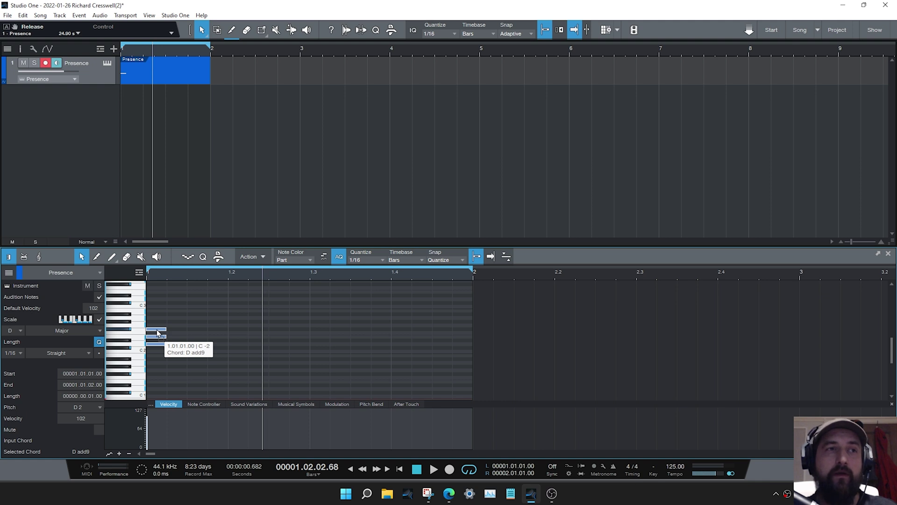
Step: Shift the upper D add9 notes later into an ascending 1/16 run, audition from the start, then deselect
{"action": "left_click_drag", "start_coordinate": [157, 333], "coordinate": [174, 339]}
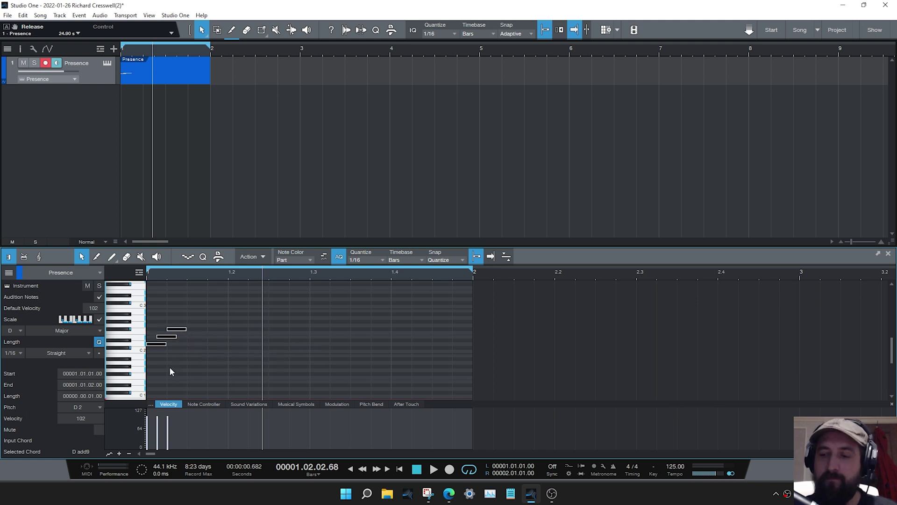
{"action": "key", "text": "comma"}
{"action": "key", "text": "space"}
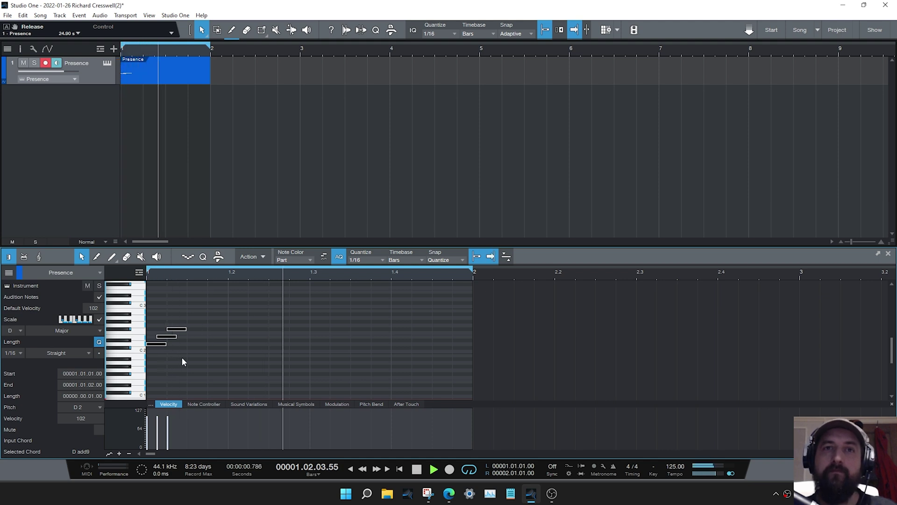
{"action": "key", "text": "space"}
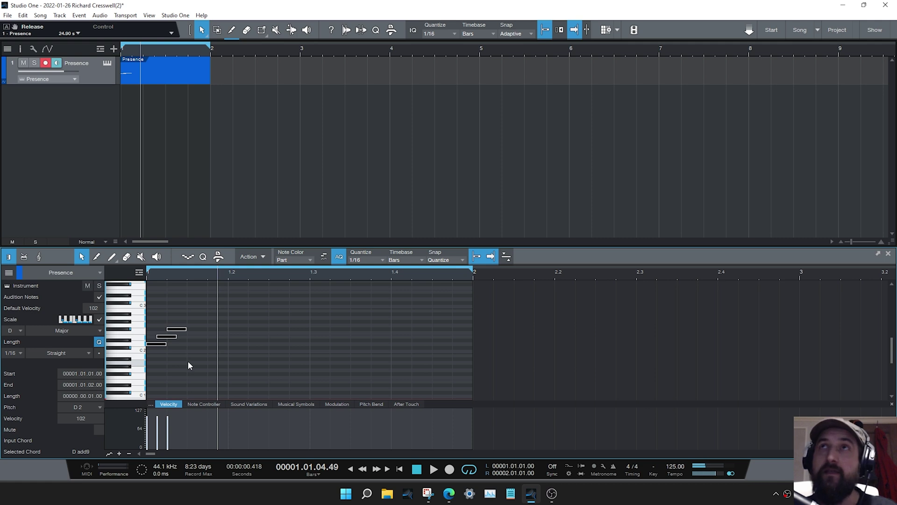
{"action": "left_click", "coordinate": [192, 349]}
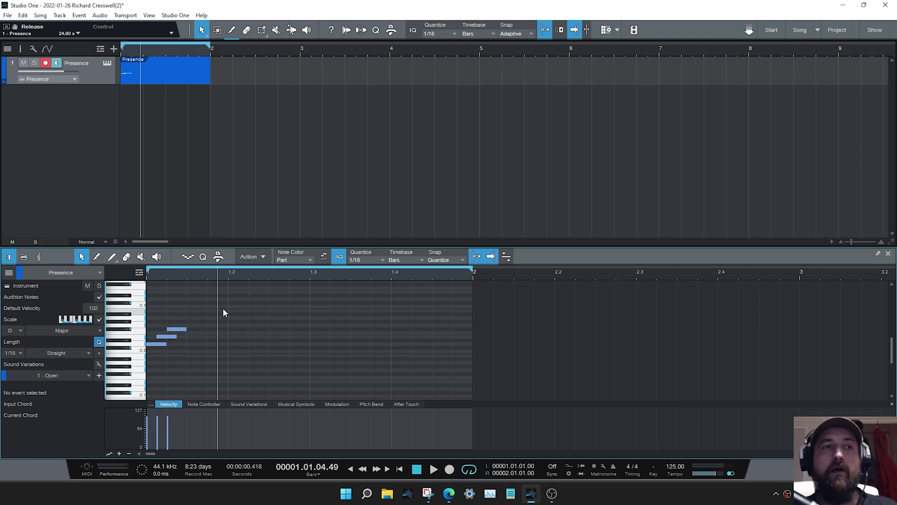
Step: Select the three chord notes and lower the top F#2 note's velocity
{"action": "left_click_drag", "start_coordinate": [223, 309], "coordinate": [149, 374]}
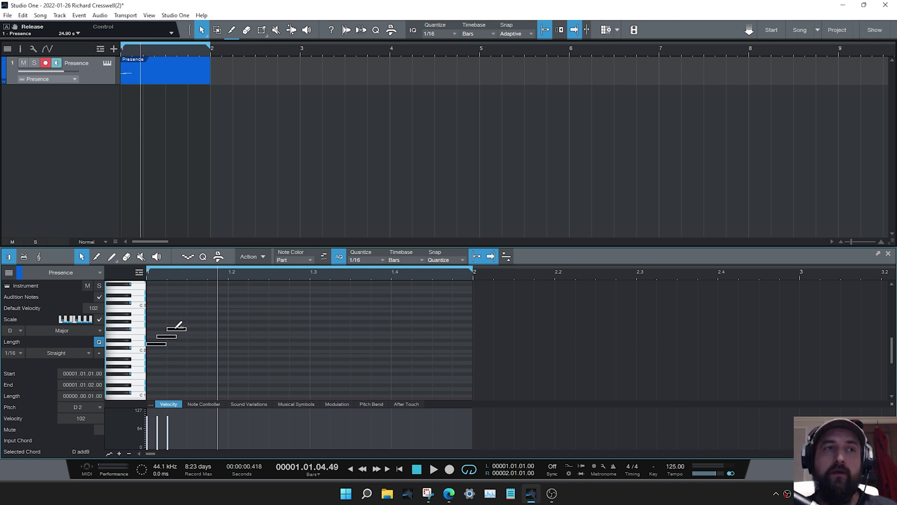
{"action": "left_click_drag", "start_coordinate": [178, 325], "coordinate": [182, 364]}
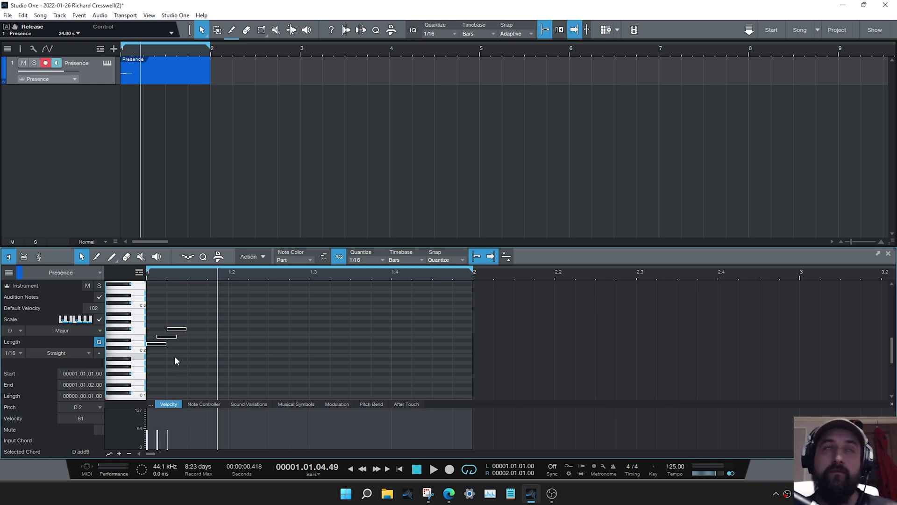
{"action": "mouse_move", "coordinate": [177, 332]}
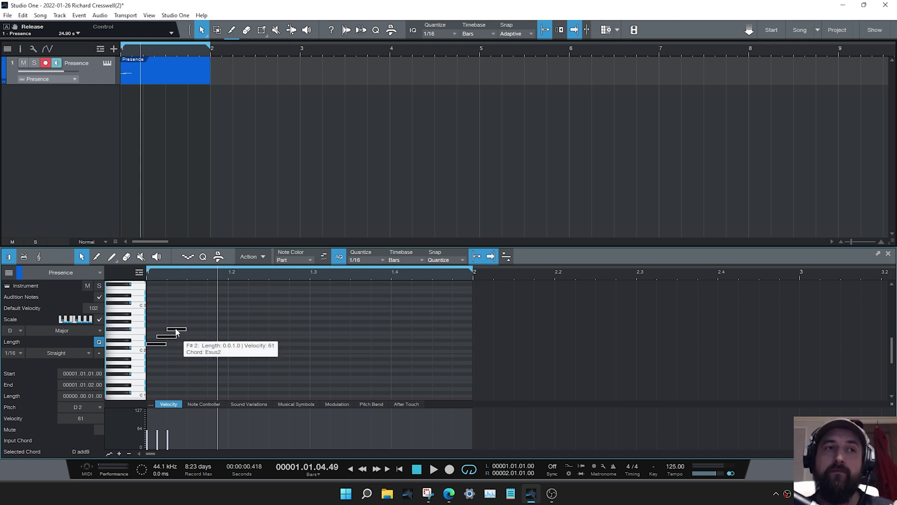
{"action": "left_click", "coordinate": [176, 331]}
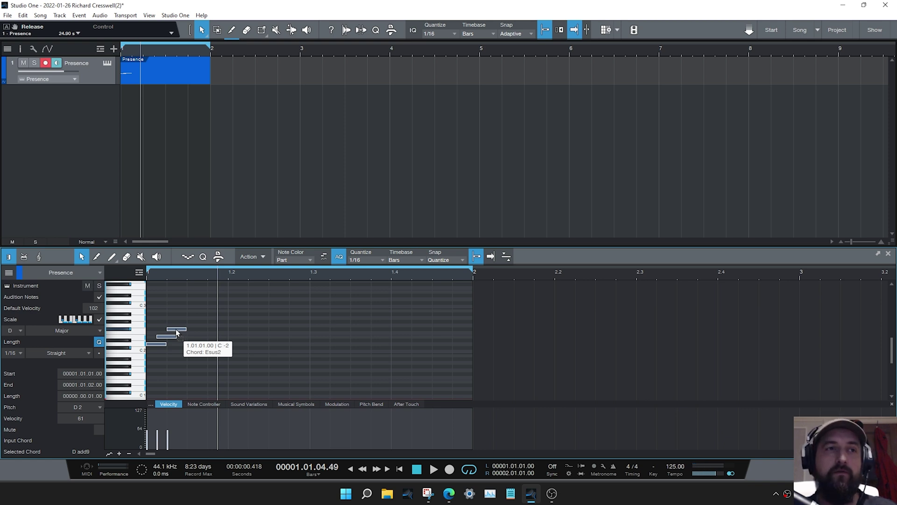
Step: Move the chord notes toward bar 1.2, audition the staggered notes, and reselect all three
{"action": "left_click", "coordinate": [211, 336]}
{"action": "left_click_drag", "start_coordinate": [252, 330], "coordinate": [197, 328]}
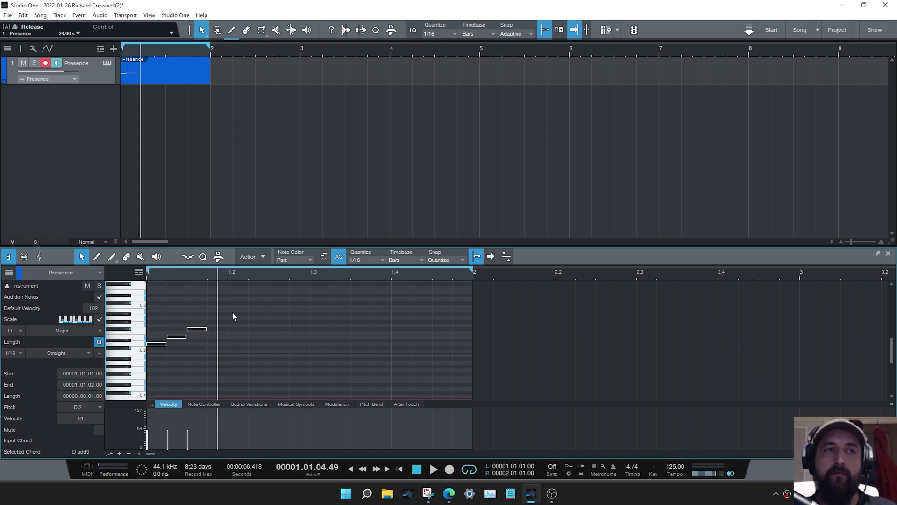
{"action": "key", "text": "space"}
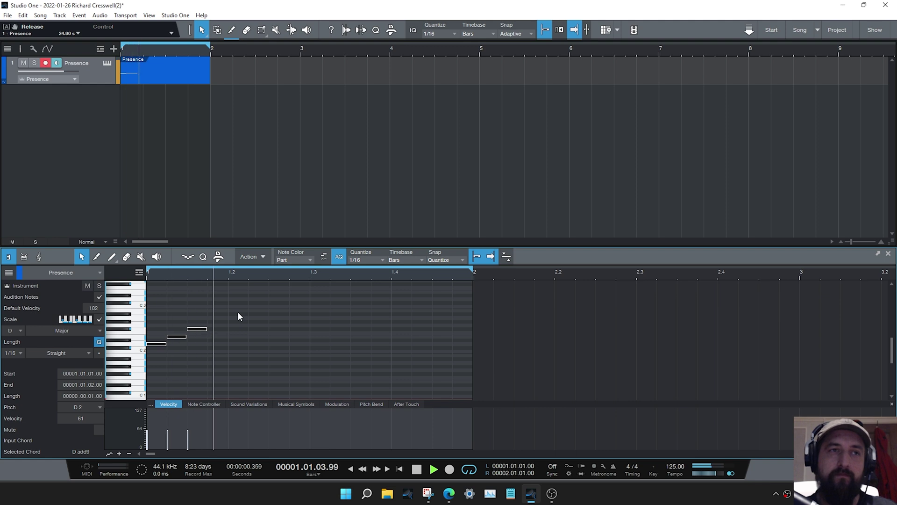
{"action": "key", "text": "space"}
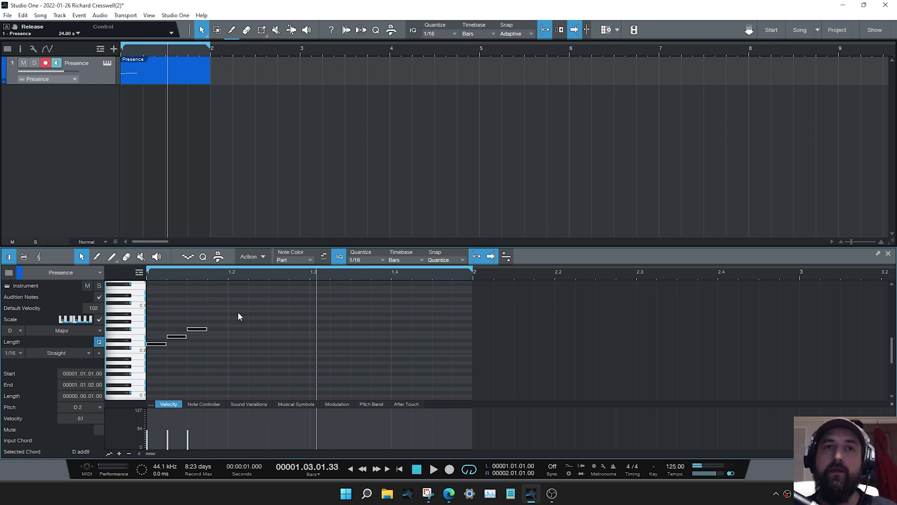
{"action": "left_click_drag", "start_coordinate": [248, 304], "coordinate": [126, 367]}
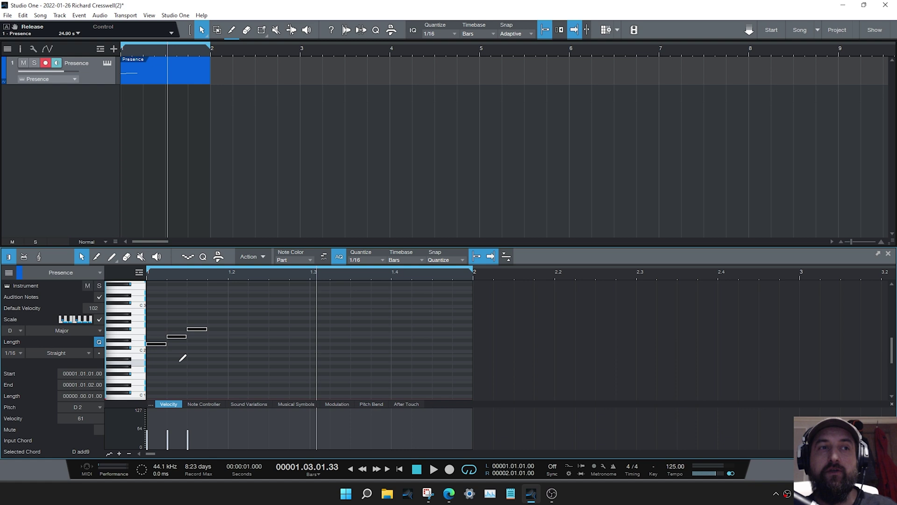
{"action": "key", "text": "ctrl+z"}
{"action": "key", "text": "ctrl+z"}
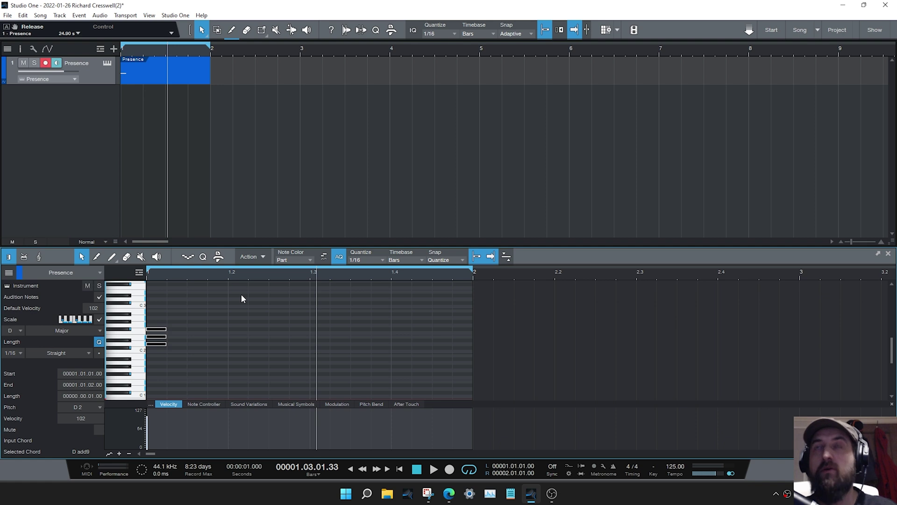
Step: Set the quantize grid to 1/64 and delete the old three-note chord
{"action": "left_click", "coordinate": [377, 260]}
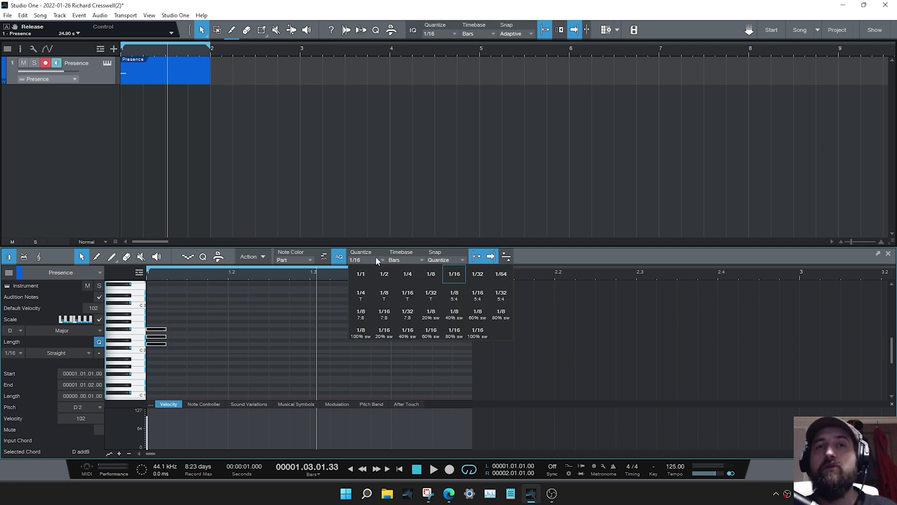
{"action": "left_click", "coordinate": [496, 281]}
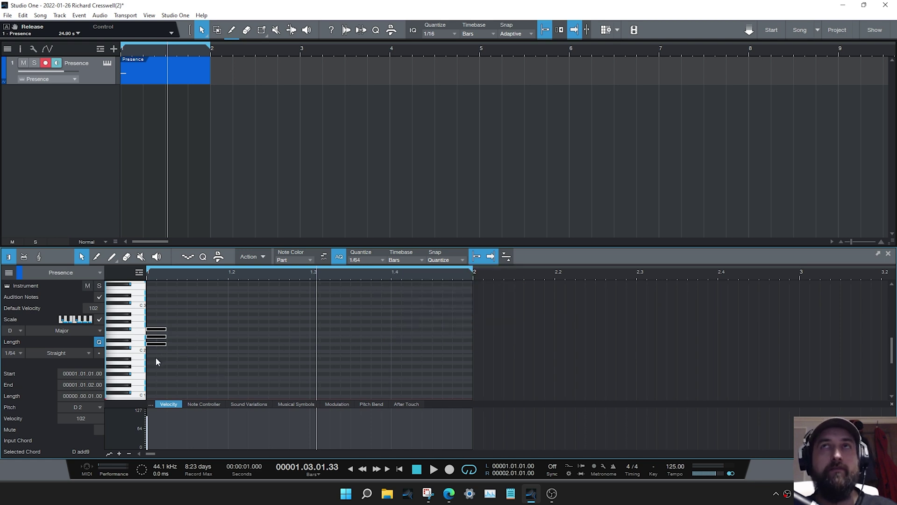
{"action": "scroll", "coordinate": [156, 357], "scroll_direction": "up", "scroll_amount": 2}
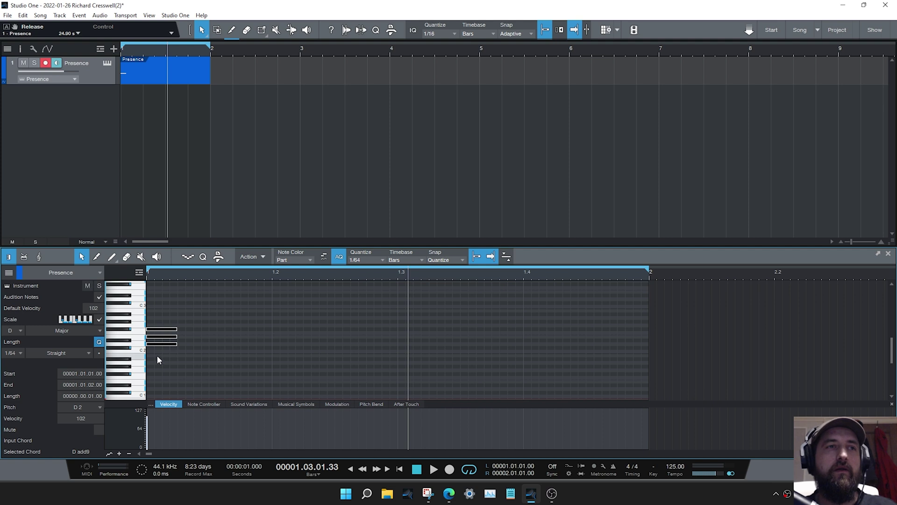
{"action": "left_click_drag", "start_coordinate": [216, 309], "coordinate": [164, 366]}
{"action": "key", "text": "Delete"}
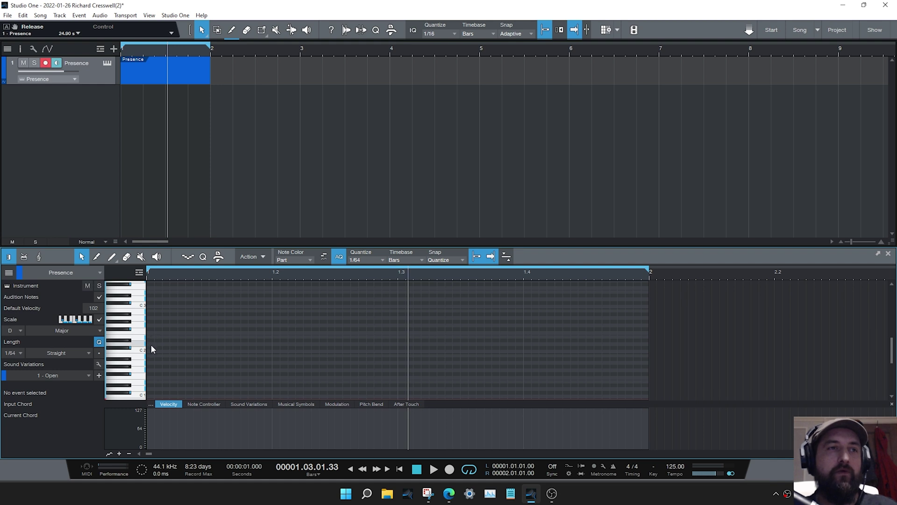
Step: Draw three stacked 1/64 notes from D2 at the start of bar 1 and select them all
{"action": "left_click", "coordinate": [151, 344], "text": "alt"}
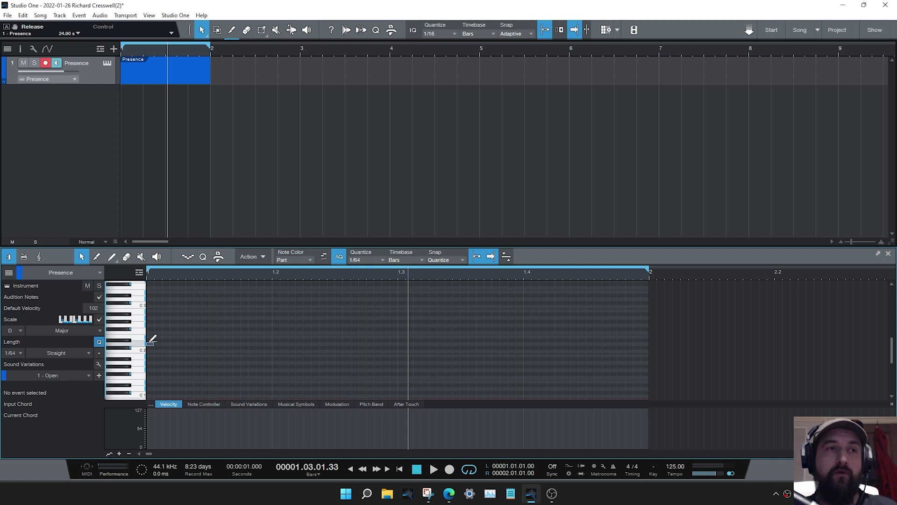
{"action": "left_click", "coordinate": [150, 336]}
{"action": "left_click", "coordinate": [153, 328]}
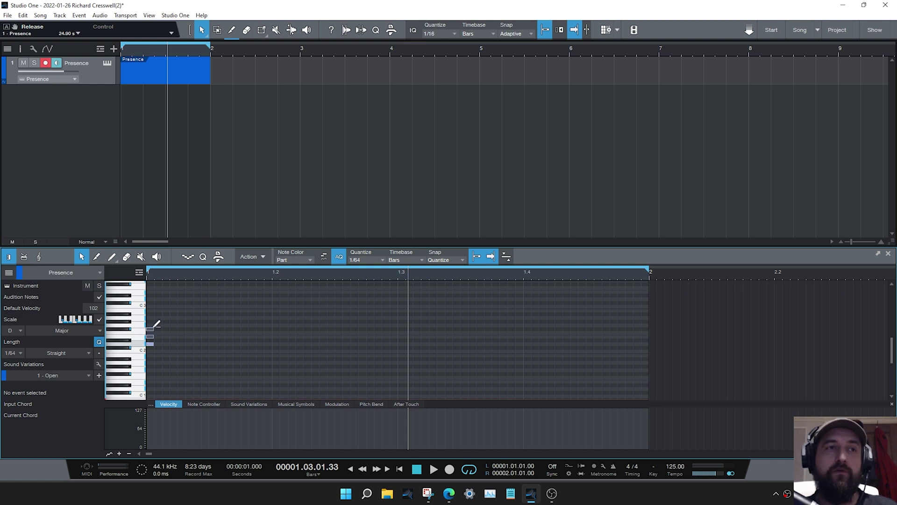
{"action": "key", "text": "ctrl+a"}
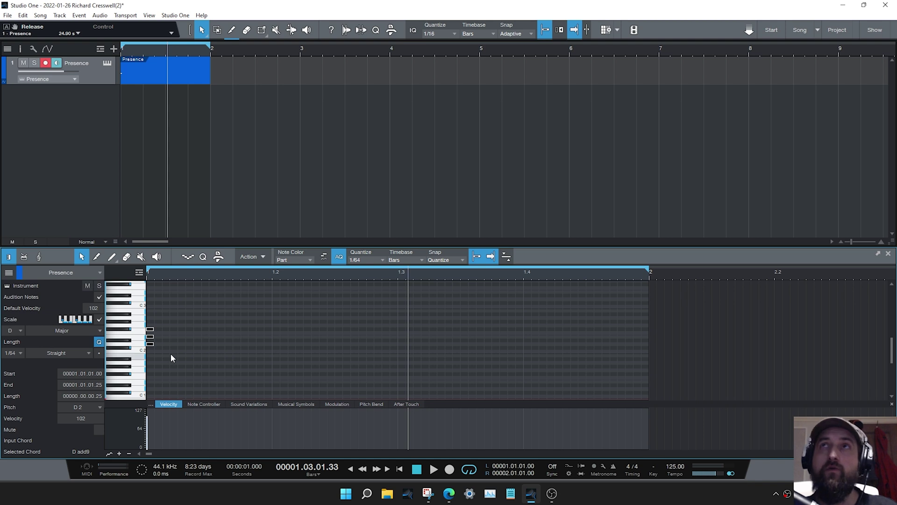
Step: Offset the three 1/64 chord notes one 1/64 step apart into an upward strum and play it
{"action": "left_click", "coordinate": [152, 332]}
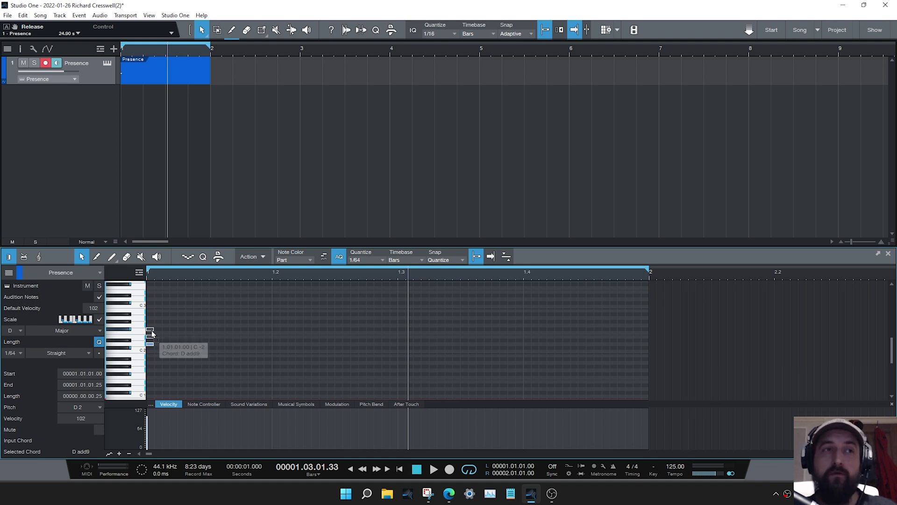
{"action": "key", "text": "d"}
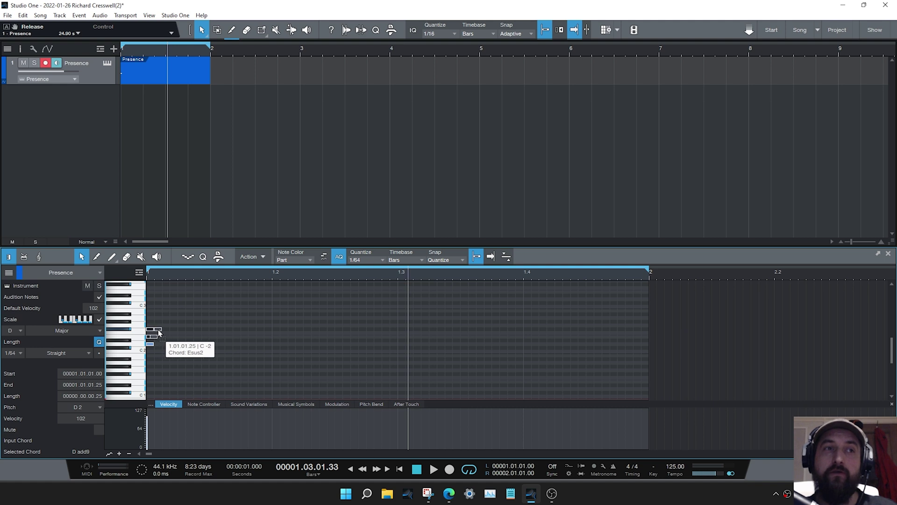
{"action": "key", "text": "ctrl+z"}
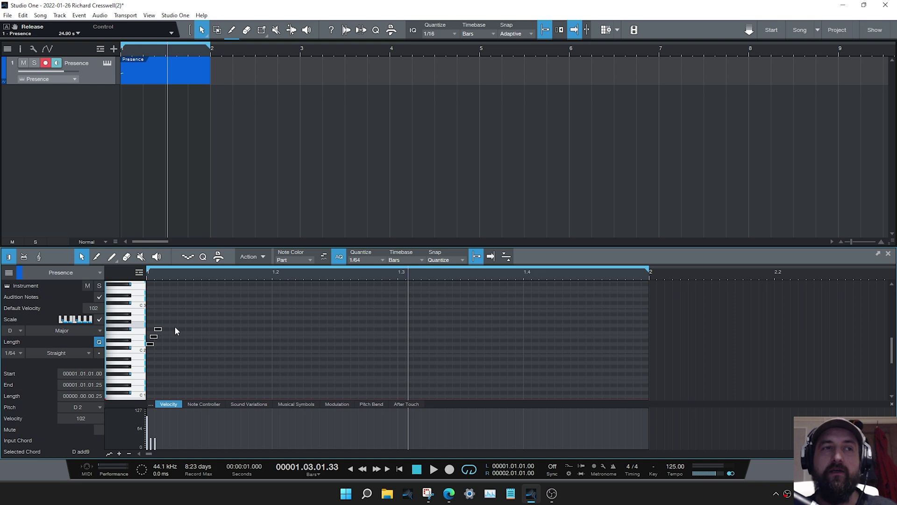
{"action": "key", "text": "Home"}
{"action": "key", "text": "space"}
{"action": "key", "text": "space"}
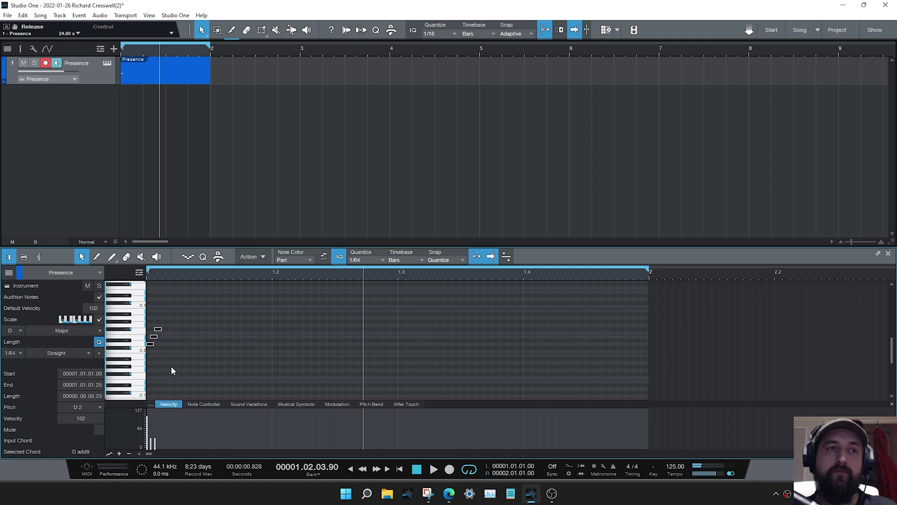
Step: Raise the three strum notes' velocities above 36, leaving the middle E2 at 89
{"action": "left_click", "coordinate": [161, 442]}
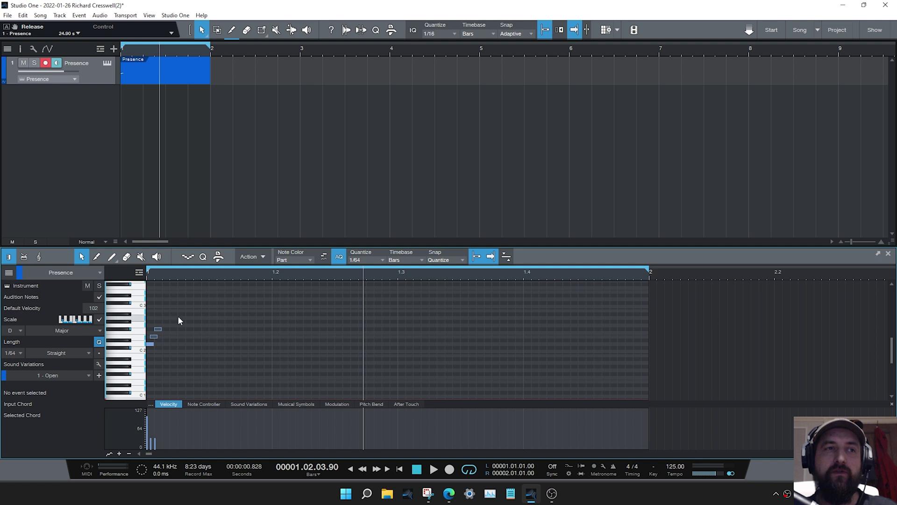
{"action": "left_click_drag", "start_coordinate": [178, 316], "coordinate": [146, 346]}
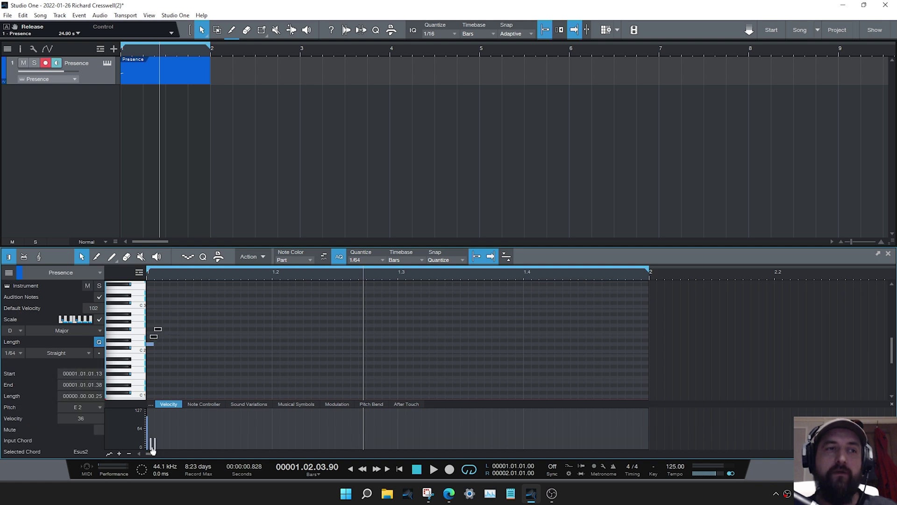
{"action": "left_click_drag", "start_coordinate": [151, 439], "coordinate": [151, 430]}
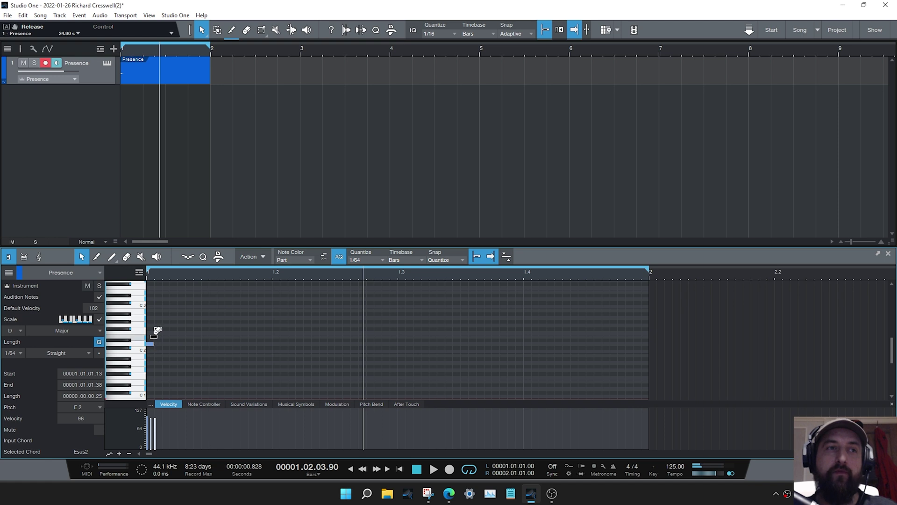
{"action": "mouse_move", "coordinate": [156, 332]}
{"action": "left_mouse_down"}
{"action": "mouse_move", "coordinate": [162, 396]}
{"action": "mouse_move", "coordinate": [164, 340]}
{"action": "left_mouse_up"}
{"action": "left_click", "coordinate": [164, 364]}
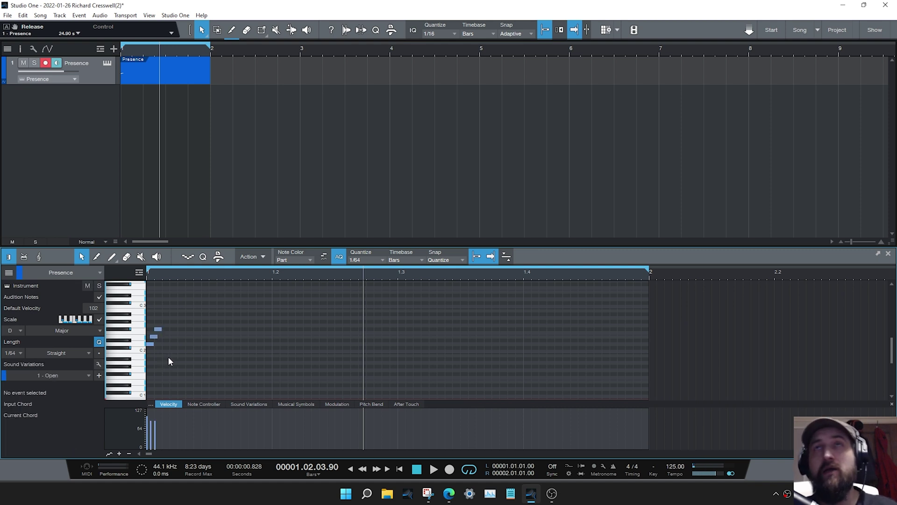
Step: Paint a rising Parabola velocity curve across the strum, starting at 42 on the low D2
{"action": "right_click", "coordinate": [197, 422]}
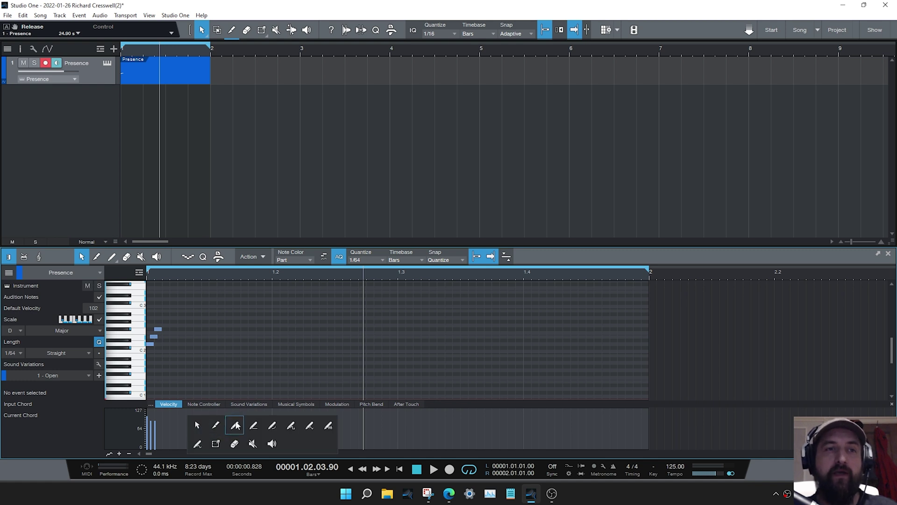
{"action": "left_click", "coordinate": [271, 426]}
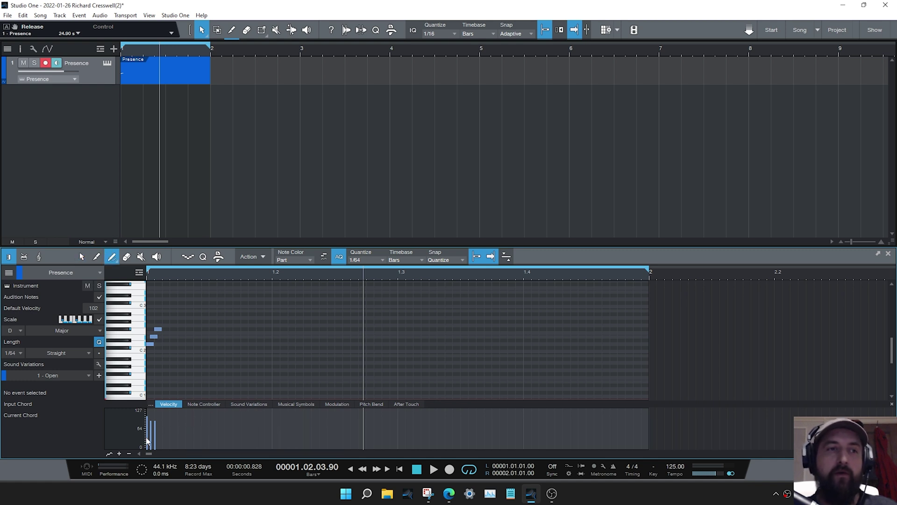
{"action": "left_click_drag", "start_coordinate": [151, 431], "coordinate": [163, 416]}
Step: Return to the Arrow tool, play the strum to check it, then select and deselect the notes
{"action": "right_click", "coordinate": [187, 435]}
{"action": "left_click", "coordinate": [184, 434]}
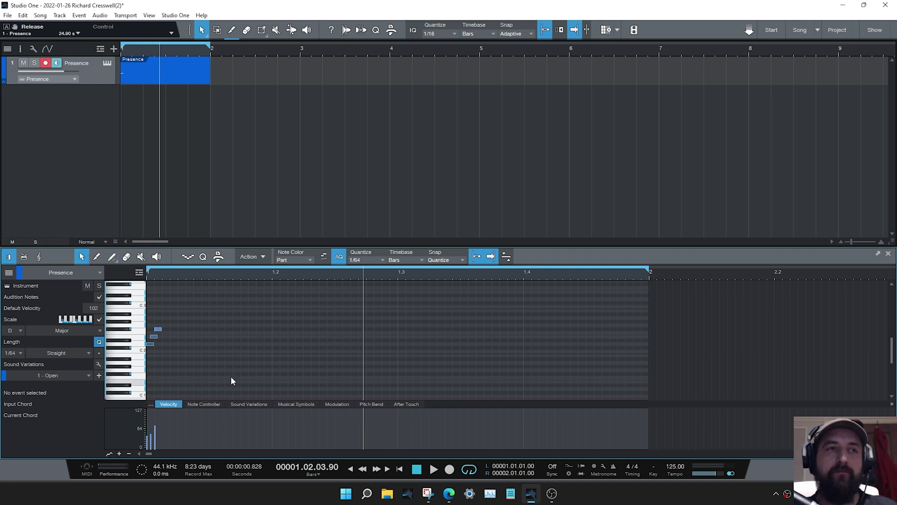
{"action": "key", "text": "space"}
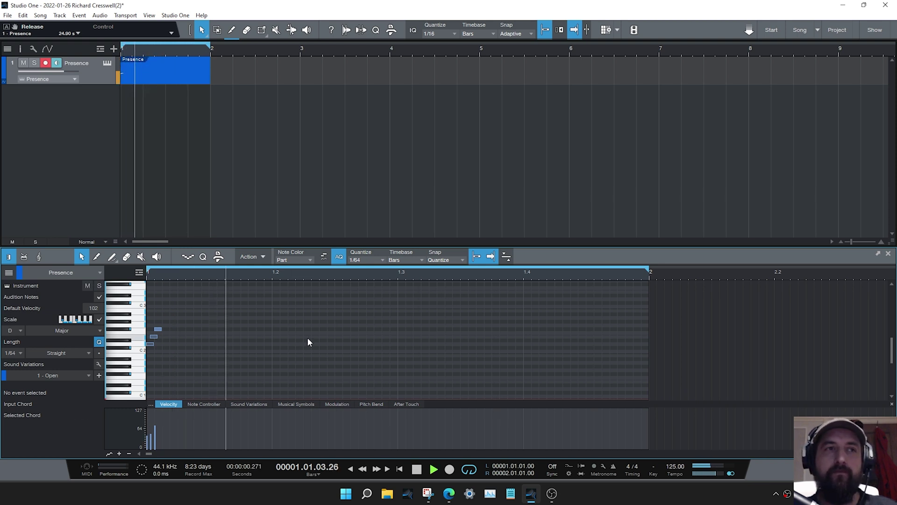
{"action": "key", "text": "space"}
{"action": "left_click_drag", "start_coordinate": [201, 315], "coordinate": [146, 367]}
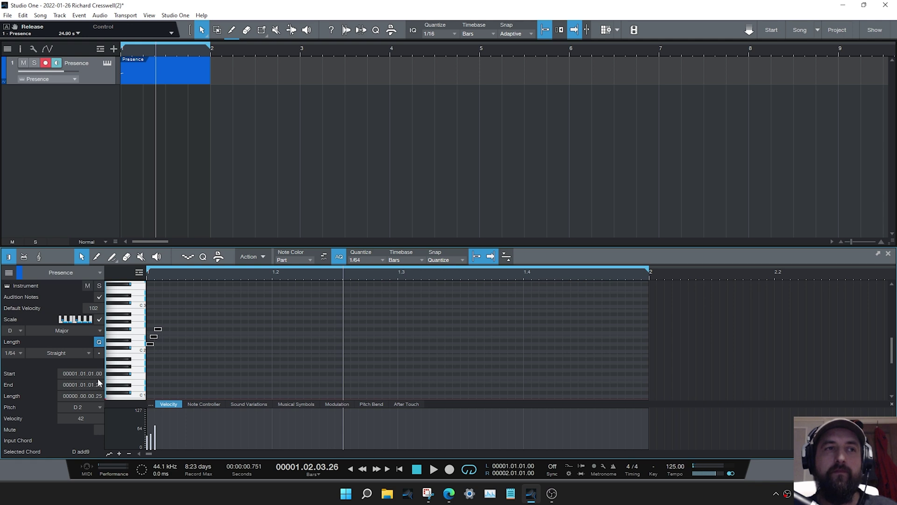
{"action": "left_click", "coordinate": [178, 335]}
Step: Switch to the Paint tool and set the quantize grid back to 1/16
{"action": "right_click", "coordinate": [178, 335]}
{"action": "left_click", "coordinate": [216, 335]}
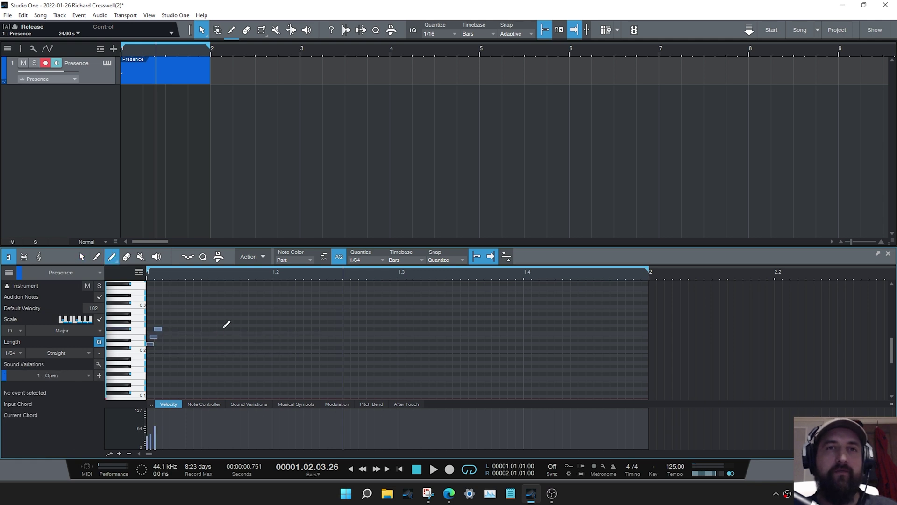
{"action": "left_click", "coordinate": [375, 260]}
{"action": "left_click", "coordinate": [393, 305]}
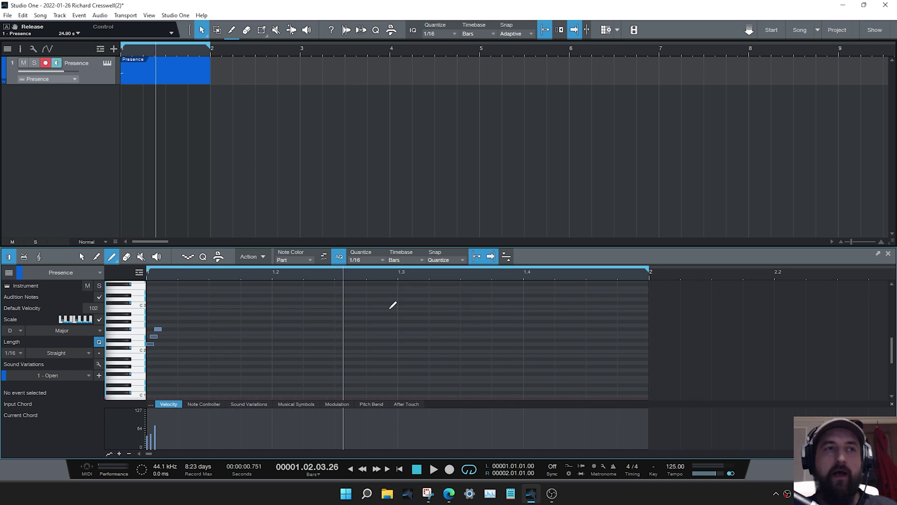
Step: Draw a 1/16 D2 note after the strum, then an A2 note at 1.1.3
{"action": "left_click", "coordinate": [195, 344]}
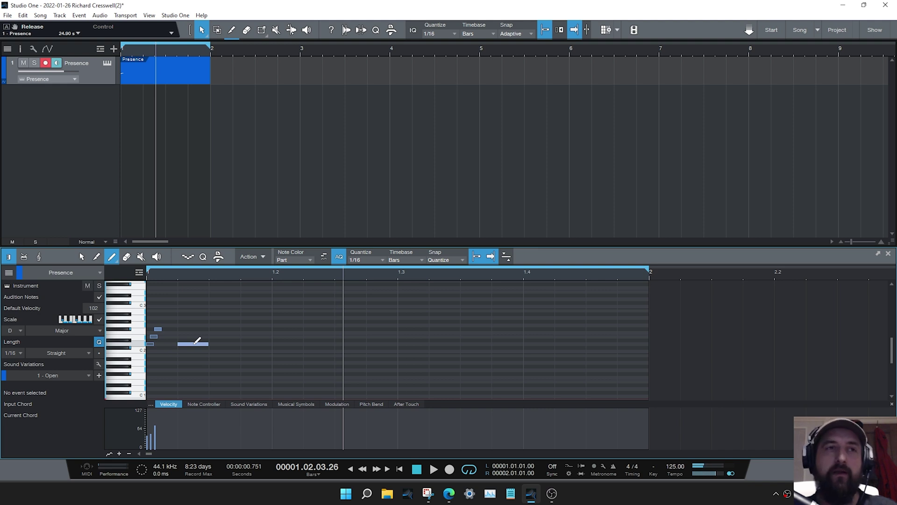
{"action": "mouse_move", "coordinate": [195, 342]}
{"action": "left_mouse_down"}
{"action": "mouse_move", "coordinate": [210, 330]}
{"action": "mouse_move", "coordinate": [255, 321]}
{"action": "mouse_move", "coordinate": [325, 344]}
{"action": "mouse_move", "coordinate": [196, 345]}
{"action": "left_mouse_up"}
{"action": "left_click", "coordinate": [236, 317]}
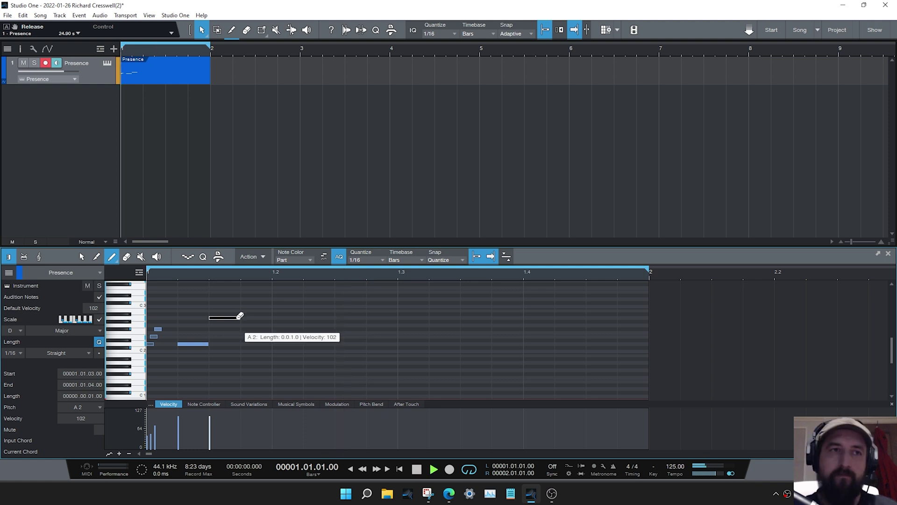